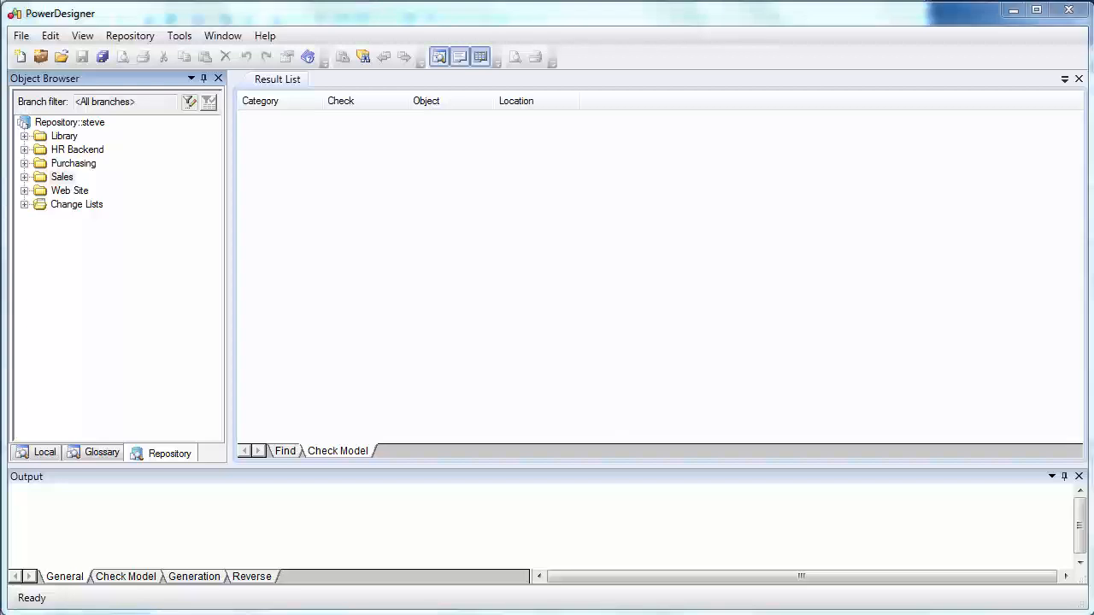
Step: Review the repository's password policy, LDAP and SMTP settings, then close the properties without changes
{"action": "left_click", "coordinate": [138, 37]}
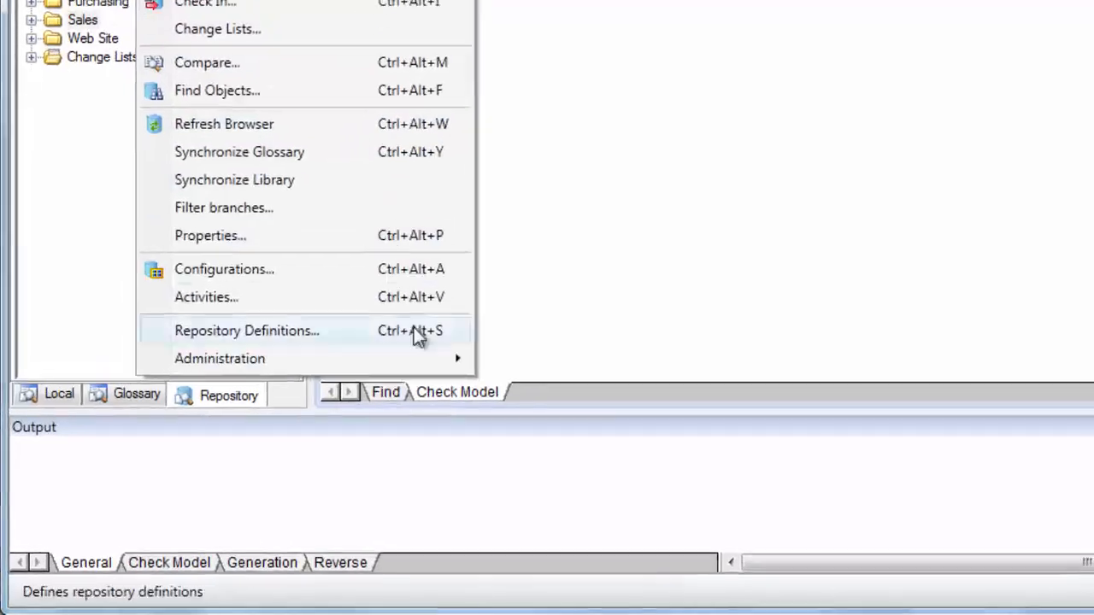
{"action": "mouse_move", "coordinate": [432, 363]}
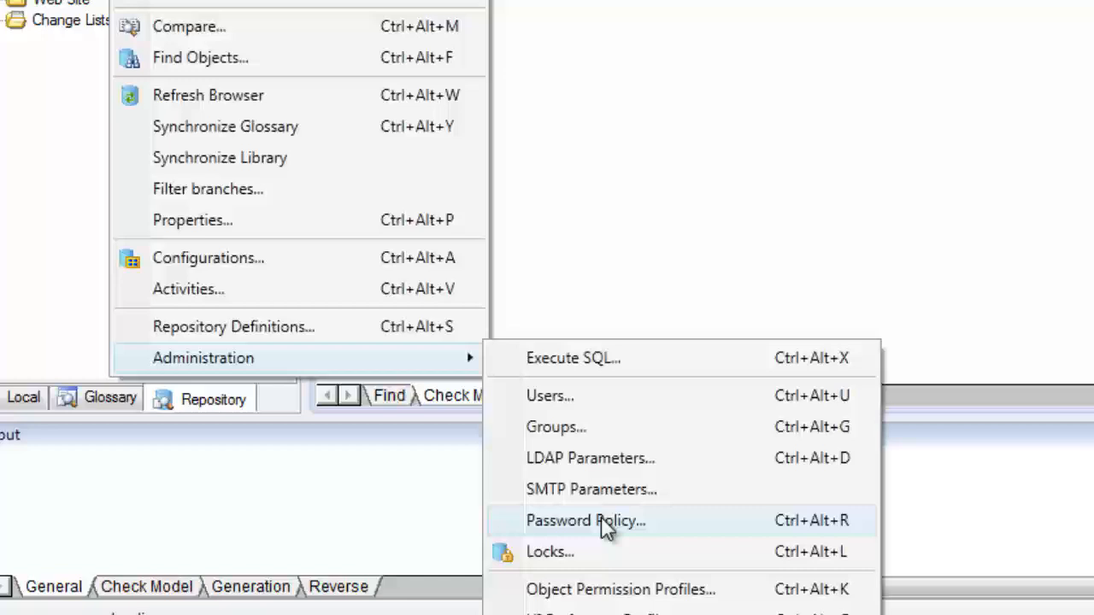
{"action": "left_click", "coordinate": [651, 487]}
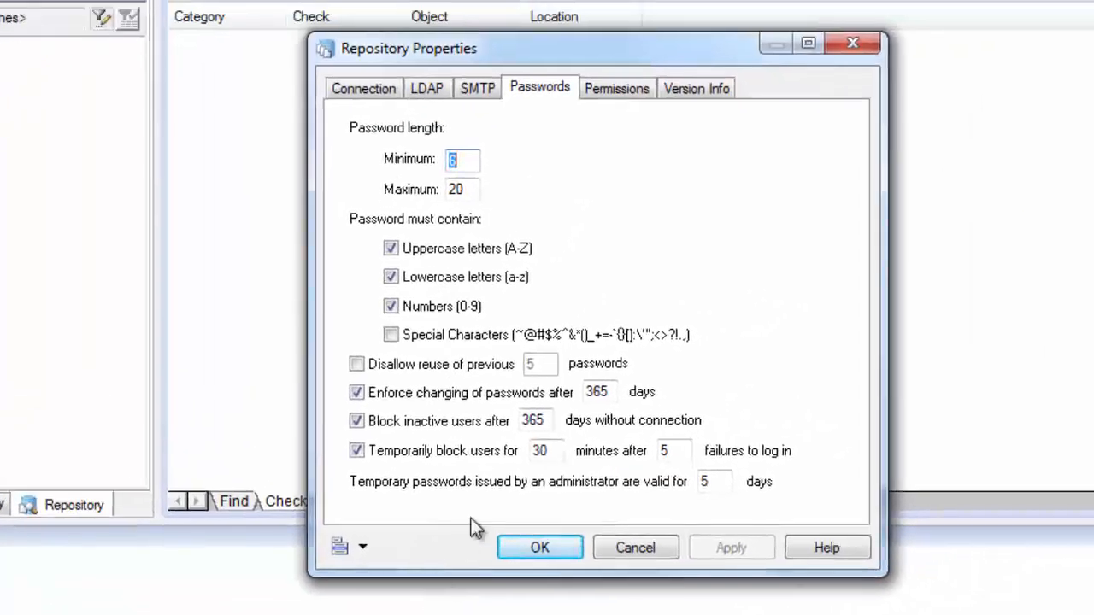
{"action": "left_click", "coordinate": [430, 90]}
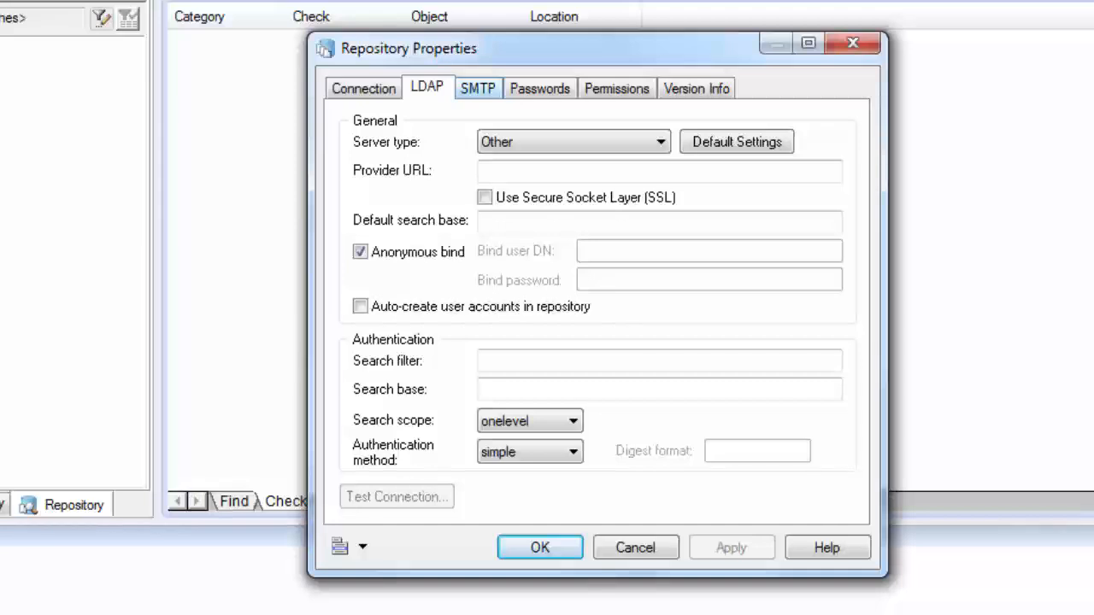
{"action": "left_click", "coordinate": [476, 88]}
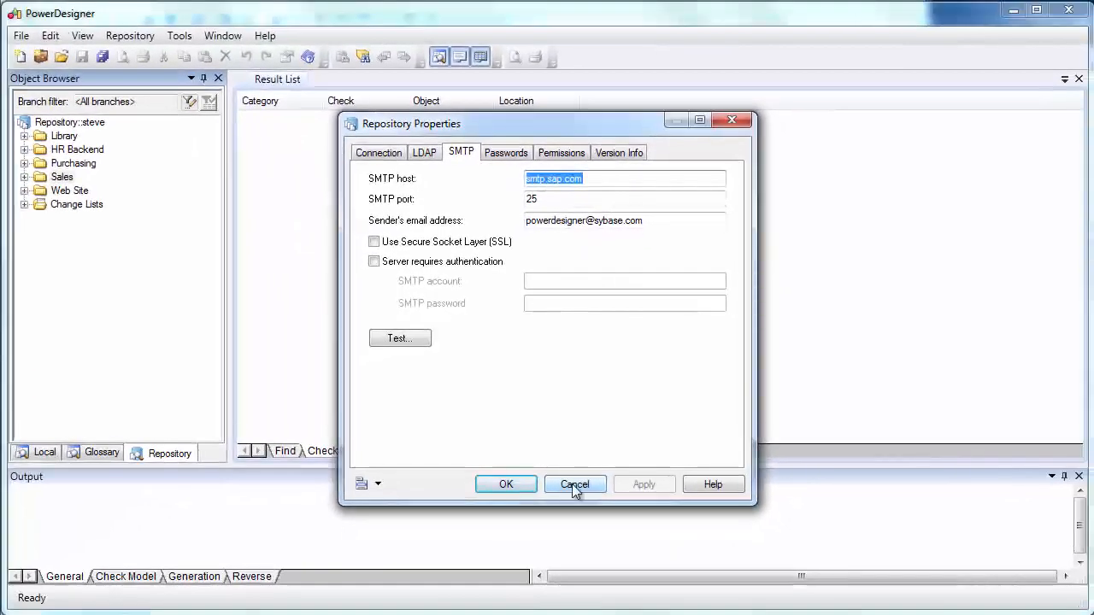
{"action": "left_click", "coordinate": [584, 496]}
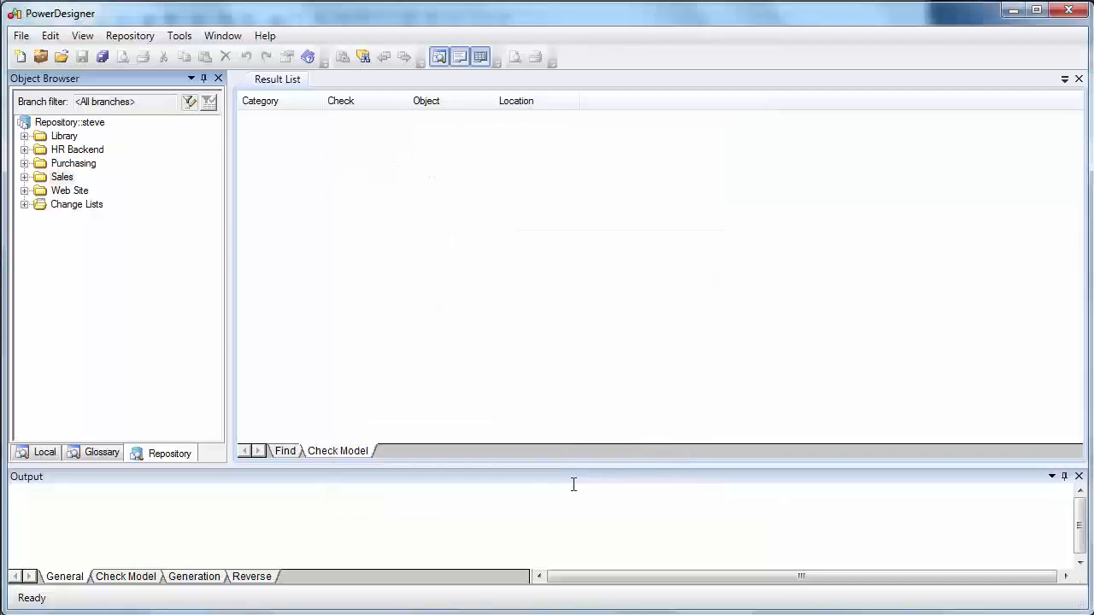
Step: Open the repository's list of groups and examine the rights granted to the All users group, keeping its properties open beside the list
{"action": "left_click", "coordinate": [137, 36]}
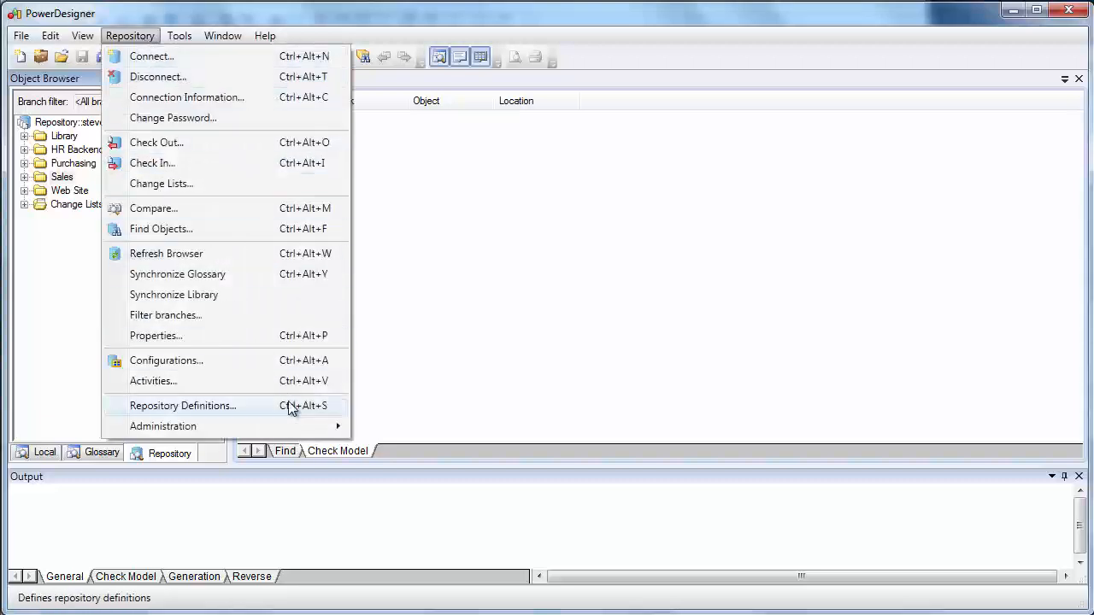
{"action": "mouse_move", "coordinate": [305, 430]}
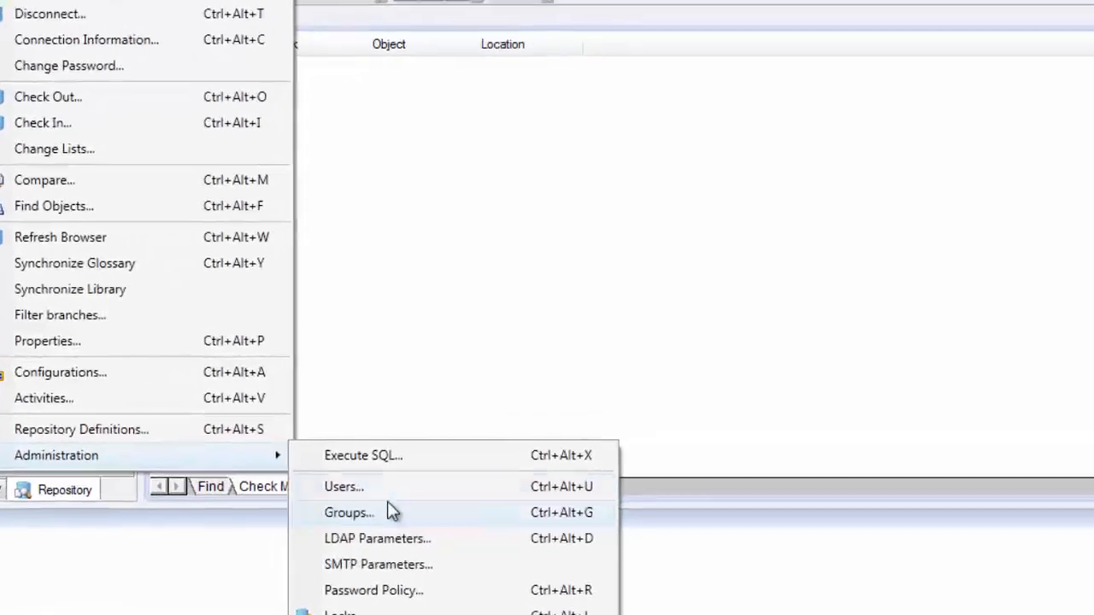
{"action": "left_click", "coordinate": [389, 512]}
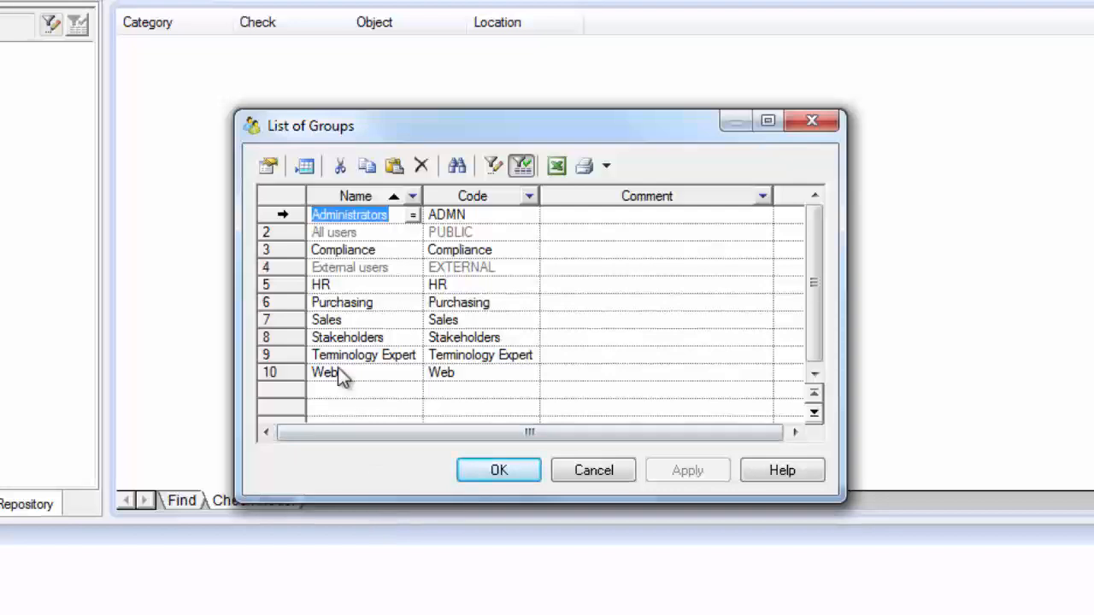
{"action": "double_click", "coordinate": [291, 238]}
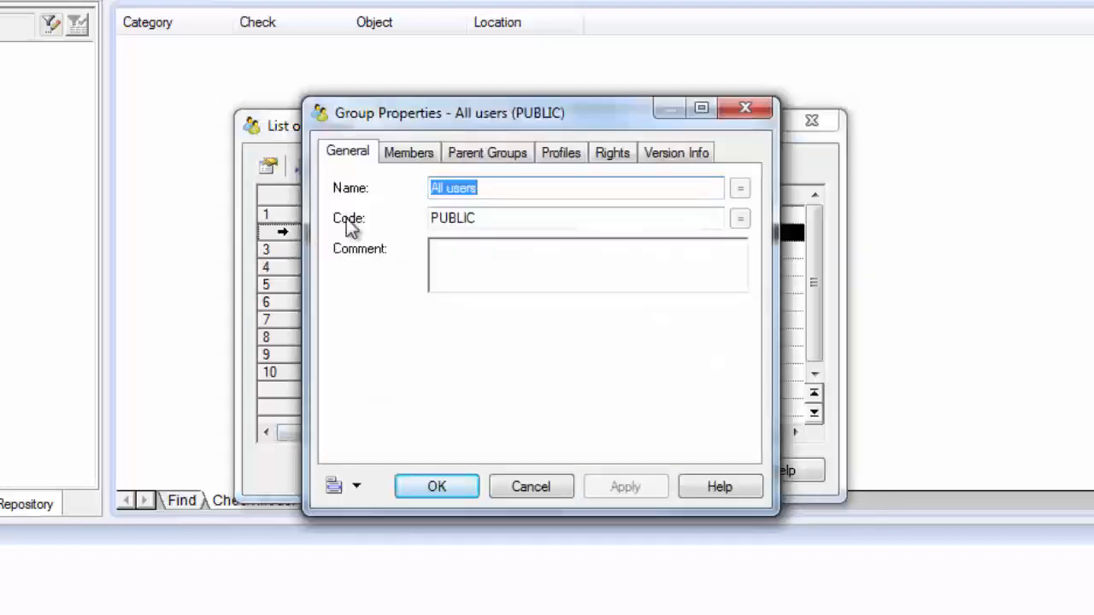
{"action": "left_click", "coordinate": [602, 154]}
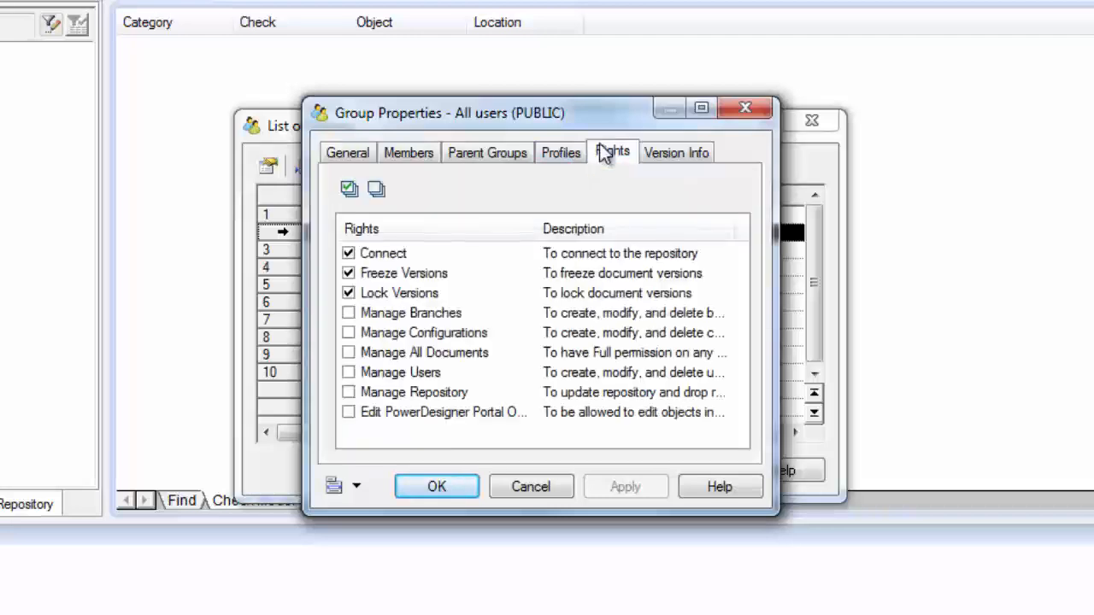
{"action": "left_click_drag", "start_coordinate": [532, 116], "coordinate": [104, 303]}
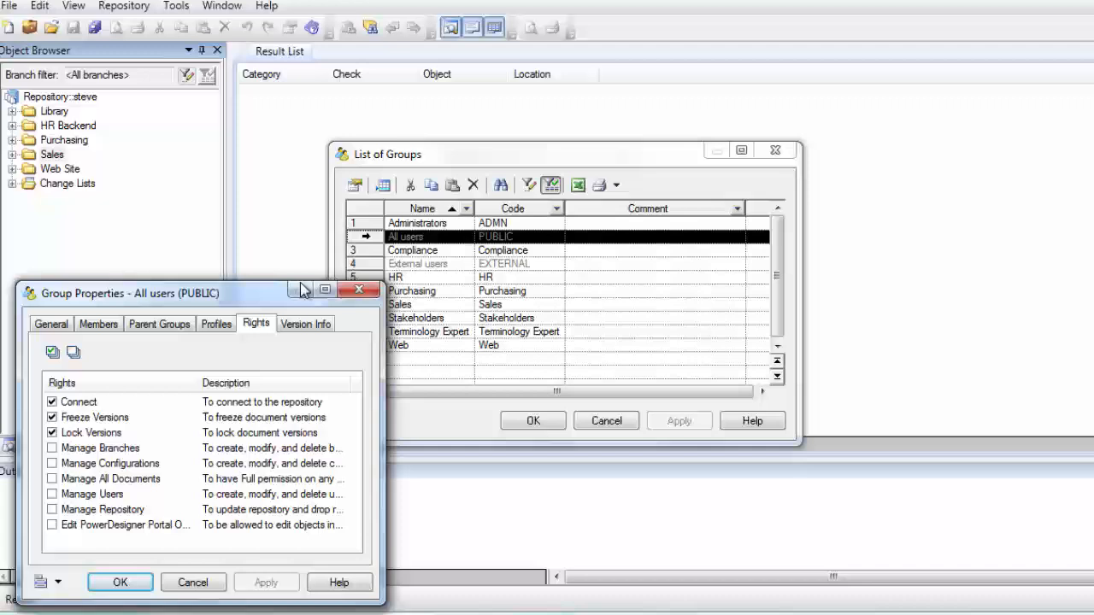
Step: Compare the rights of the Compliance and Administrators groups with those of All users, then close all three group property sheets without changes
{"action": "double_click", "coordinate": [367, 249]}
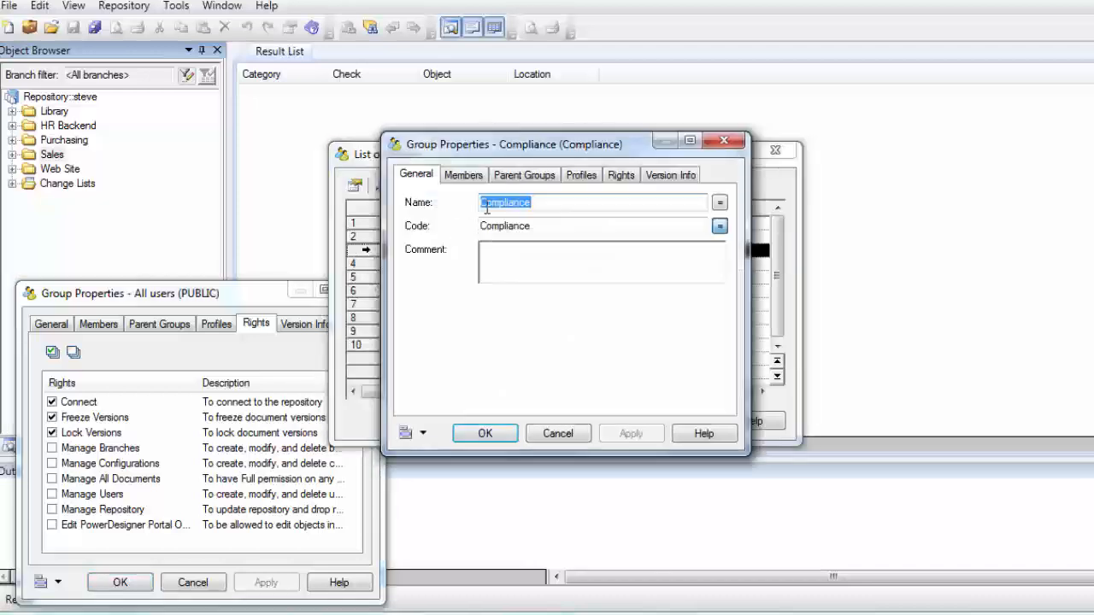
{"action": "left_click", "coordinate": [619, 176]}
{"action": "left_click_drag", "start_coordinate": [570, 149], "coordinate": [915, 303]}
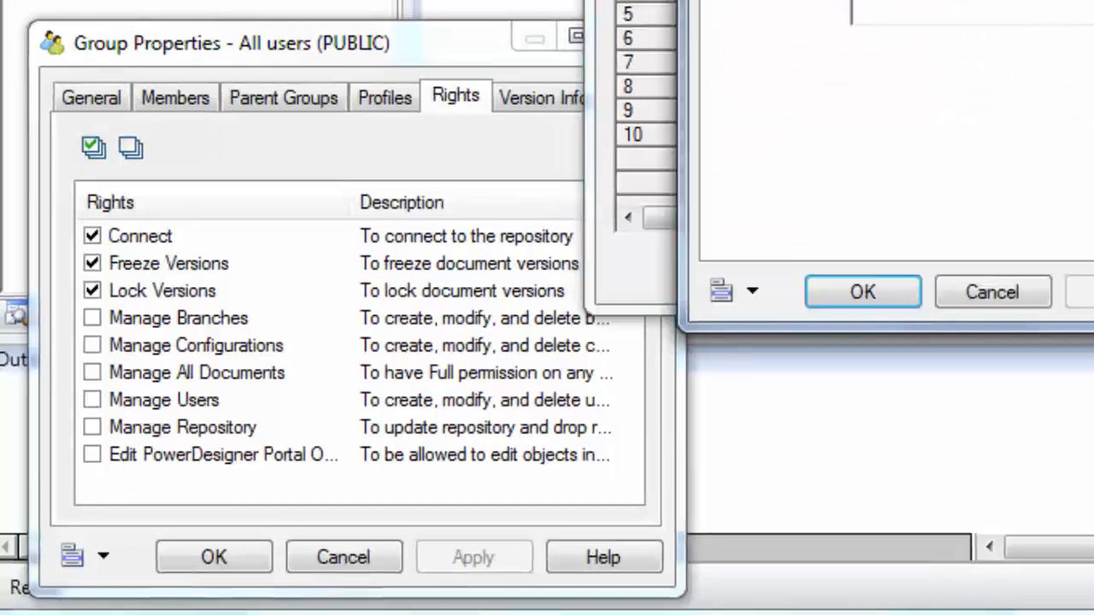
{"action": "left_click_drag", "start_coordinate": [1007, 0], "coordinate": [986, 35]}
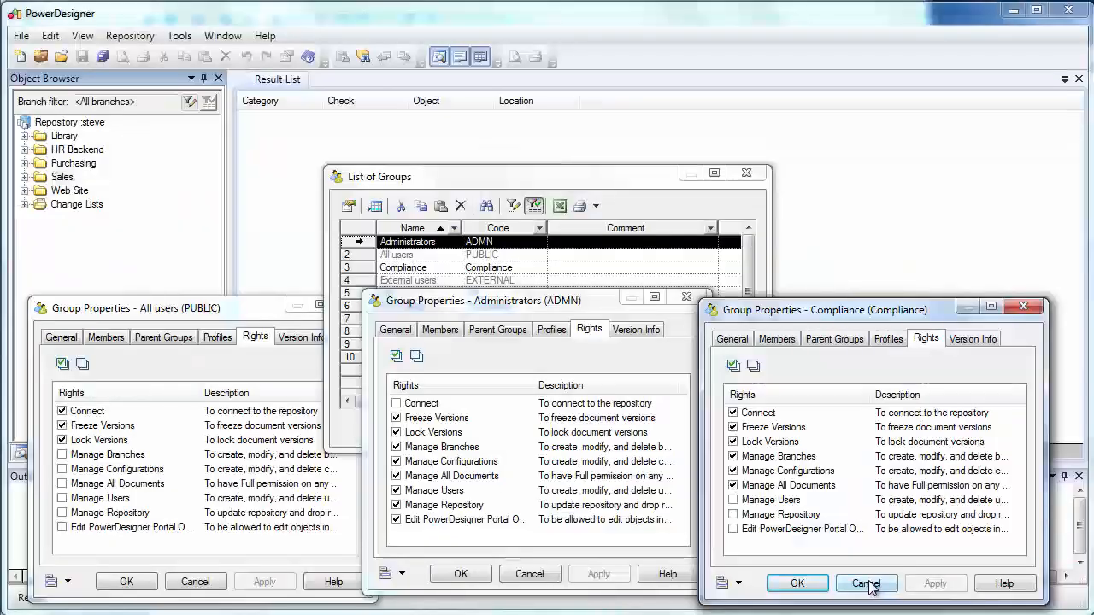
{"action": "left_click", "coordinate": [1079, 559]}
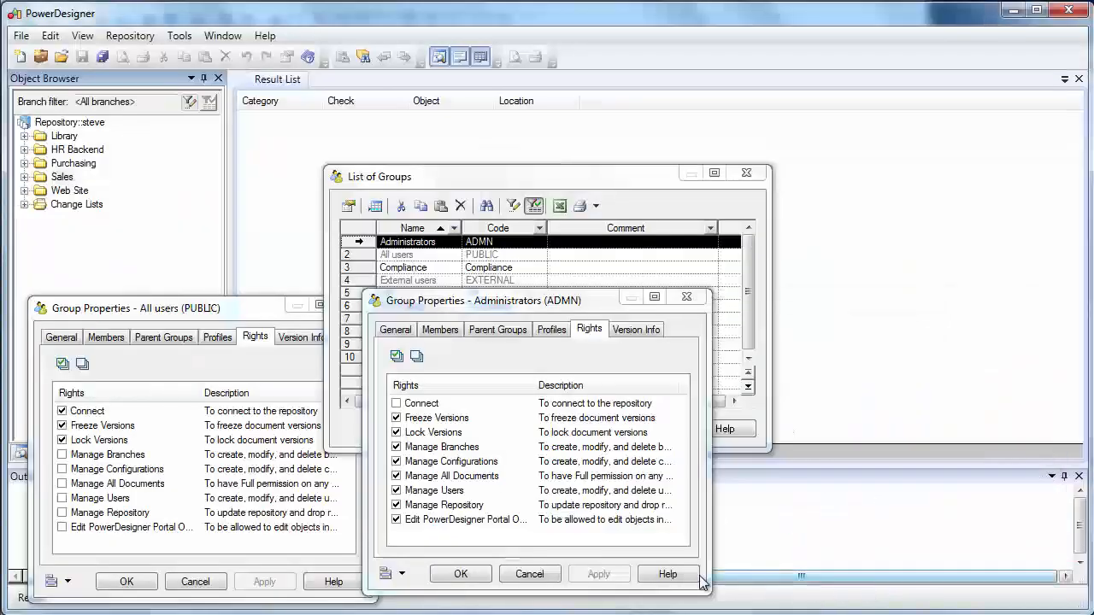
{"action": "left_click", "coordinate": [547, 577]}
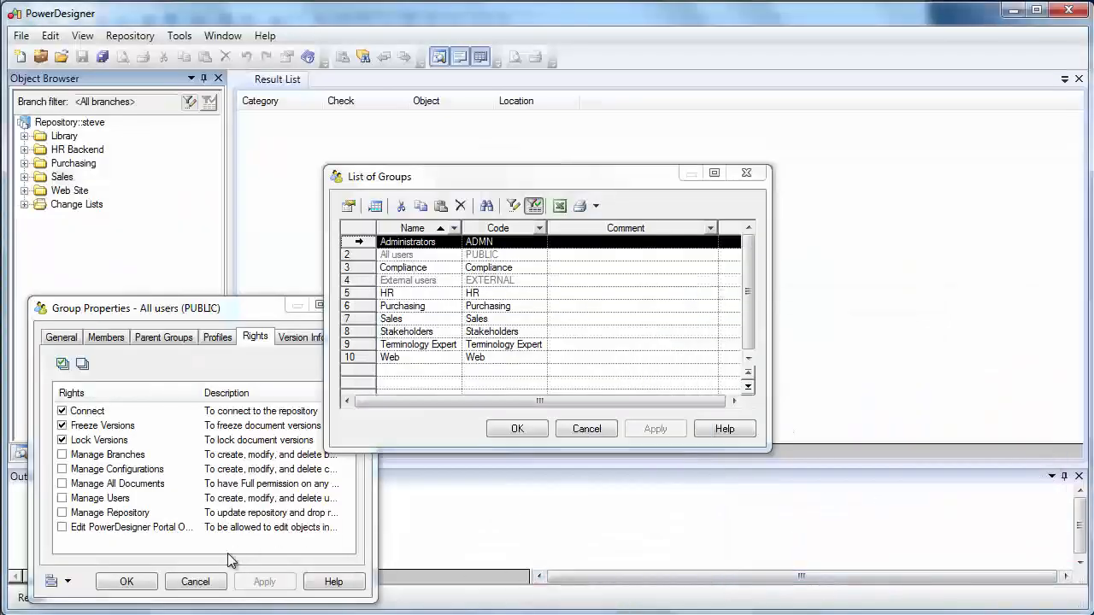
{"action": "left_click", "coordinate": [195, 582]}
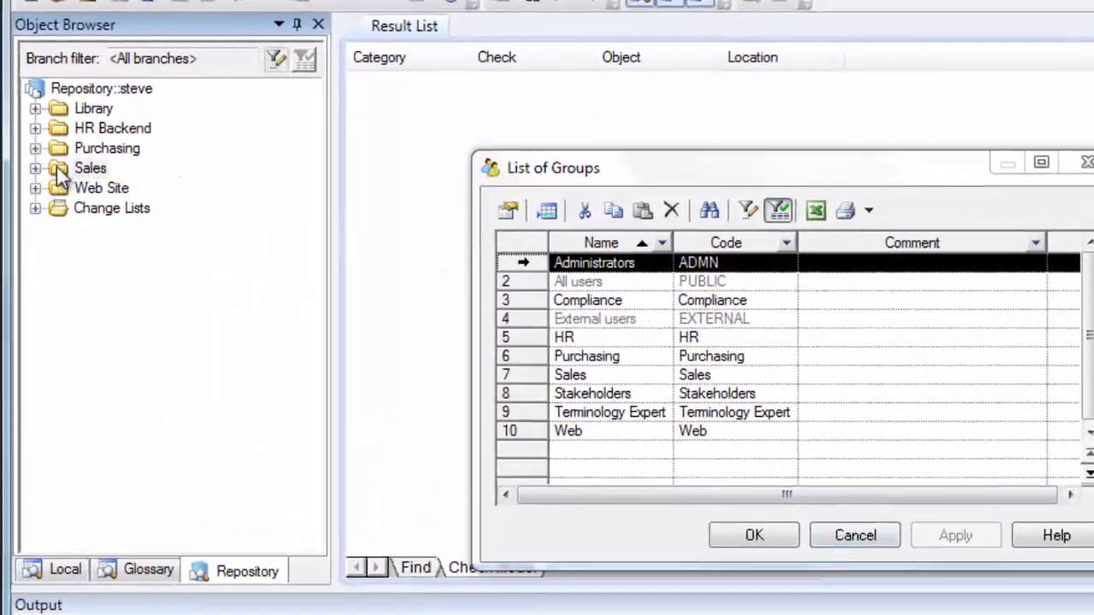
Step: Inspect the Sales folder's permissions for each listed group, then close its properties without changes
{"action": "right_click", "coordinate": [53, 169]}
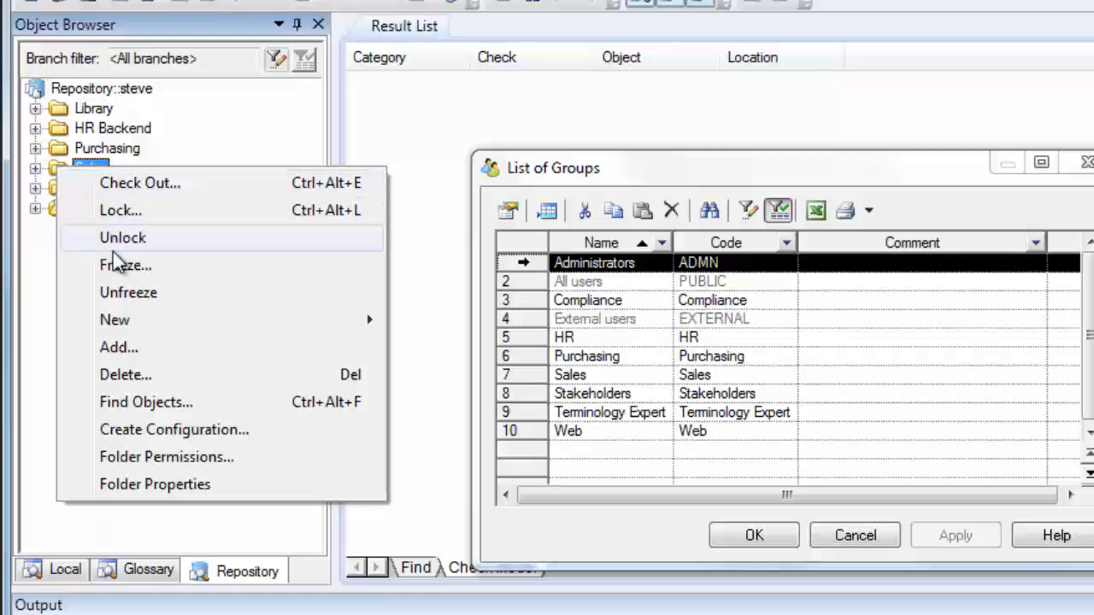
{"action": "left_click", "coordinate": [170, 462]}
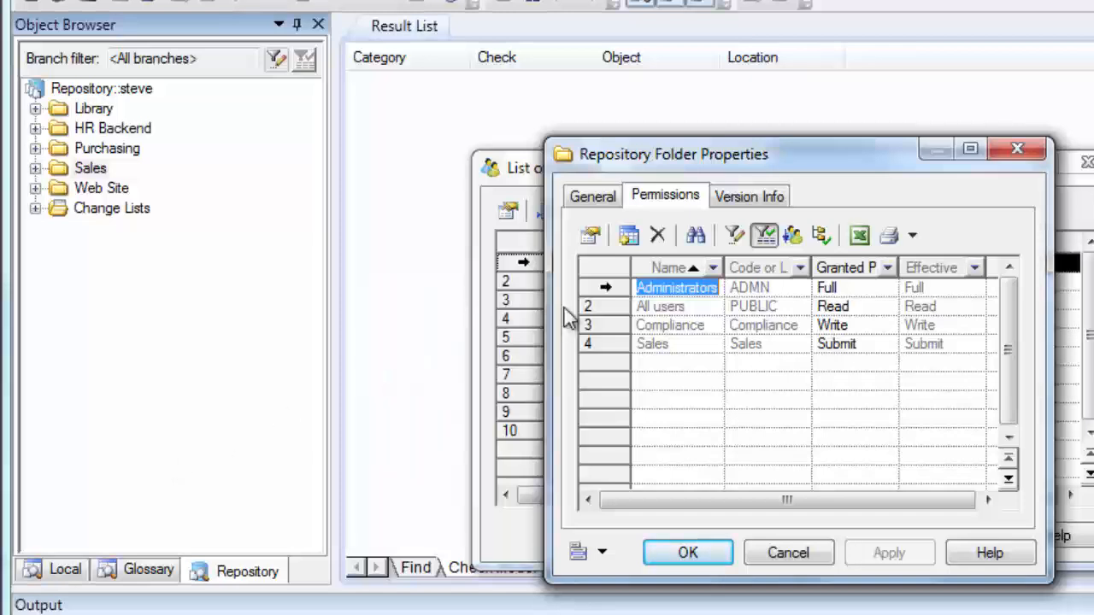
{"action": "left_click", "coordinate": [599, 304]}
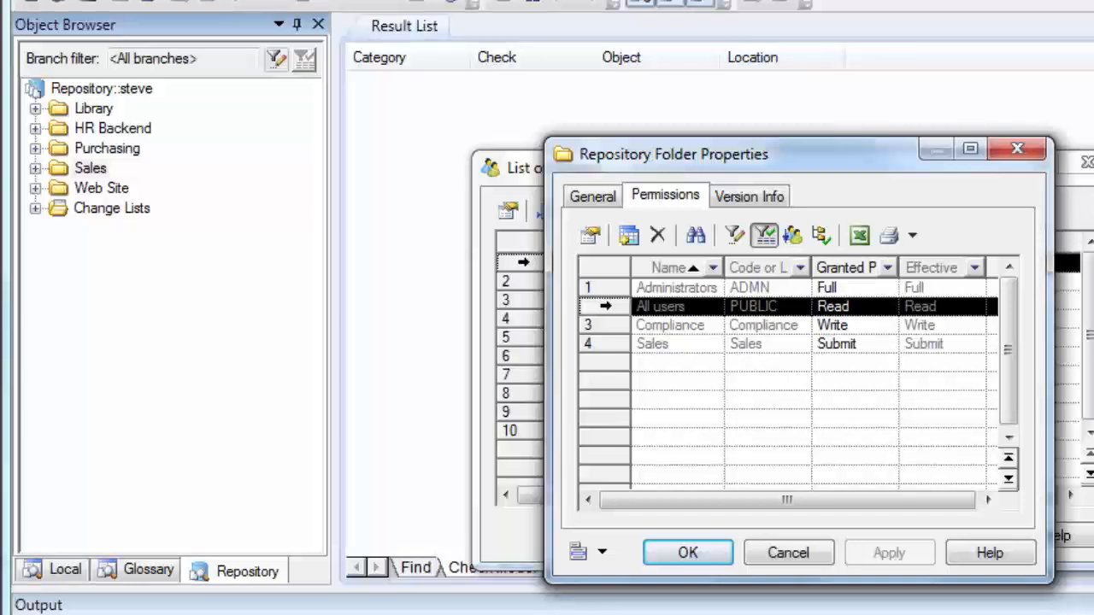
{"action": "left_click", "coordinate": [602, 343]}
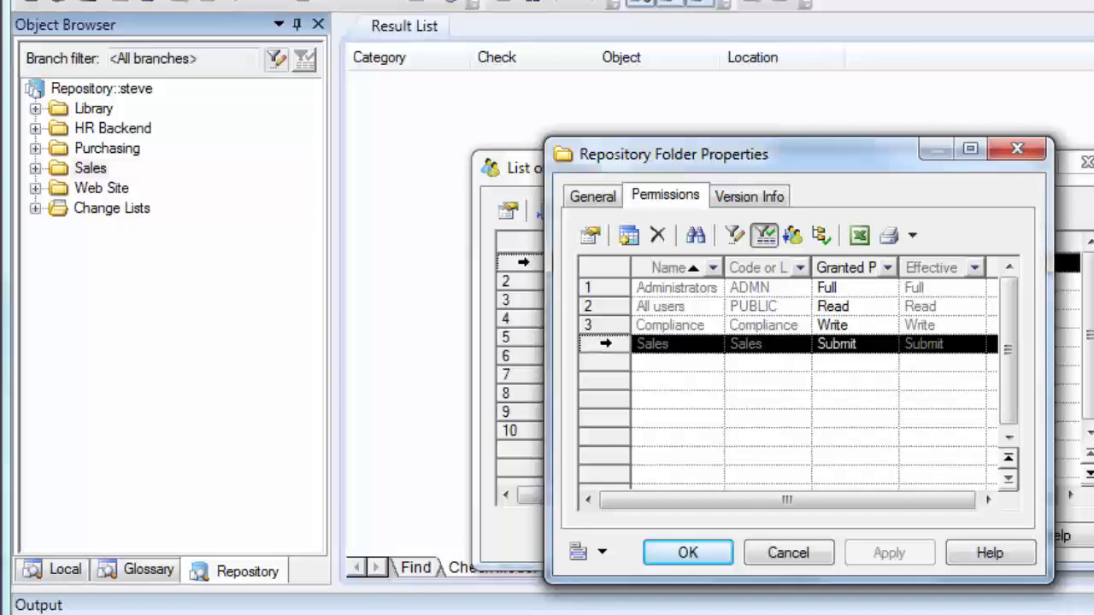
{"action": "left_click", "coordinate": [598, 326]}
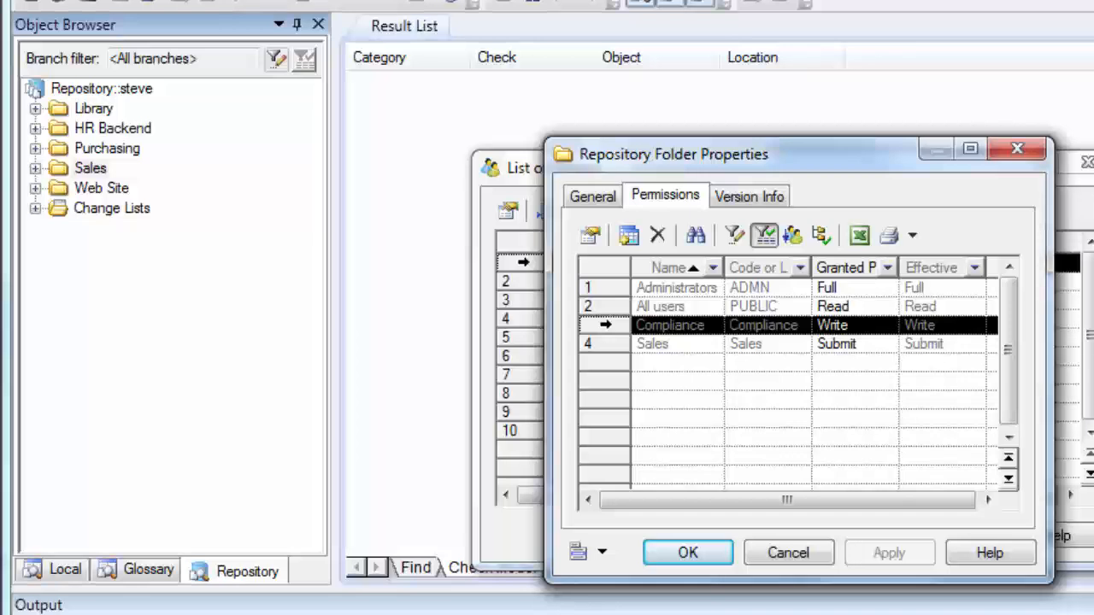
{"action": "left_click", "coordinate": [589, 293]}
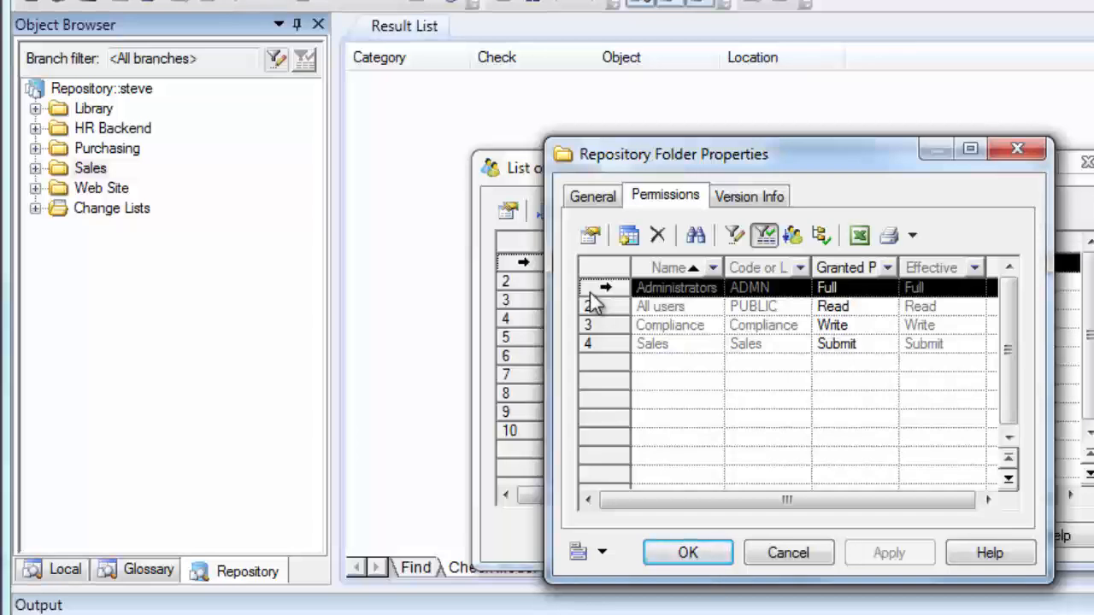
{"action": "left_click", "coordinate": [772, 552]}
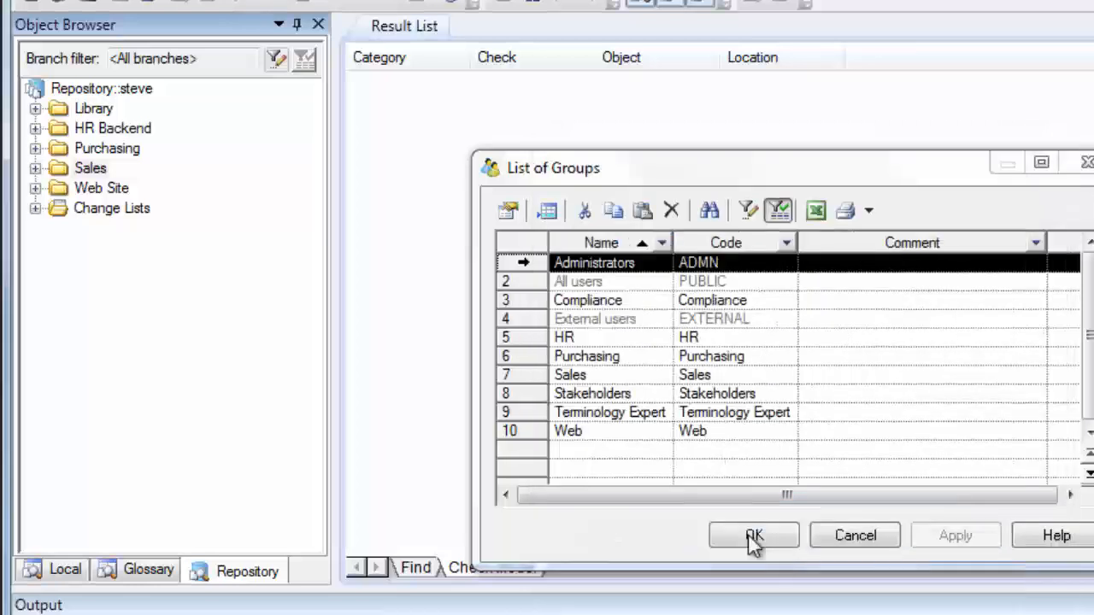
Step: Expand the Library folder and look over its Glossary, Company Business Rules and Company Architecture models
{"action": "left_click", "coordinate": [35, 108]}
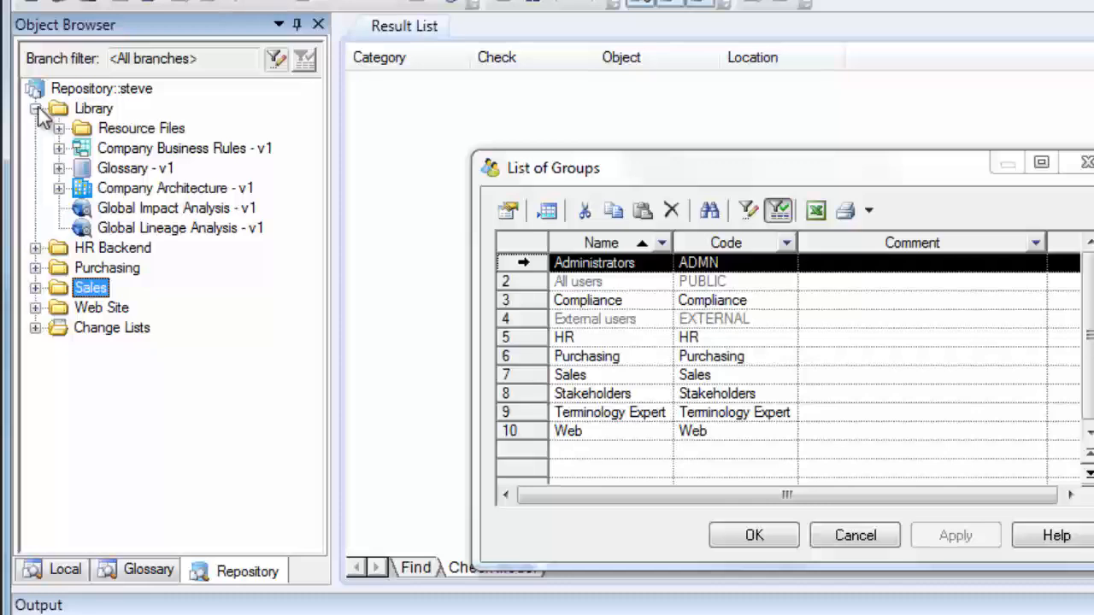
{"action": "left_click", "coordinate": [90, 108]}
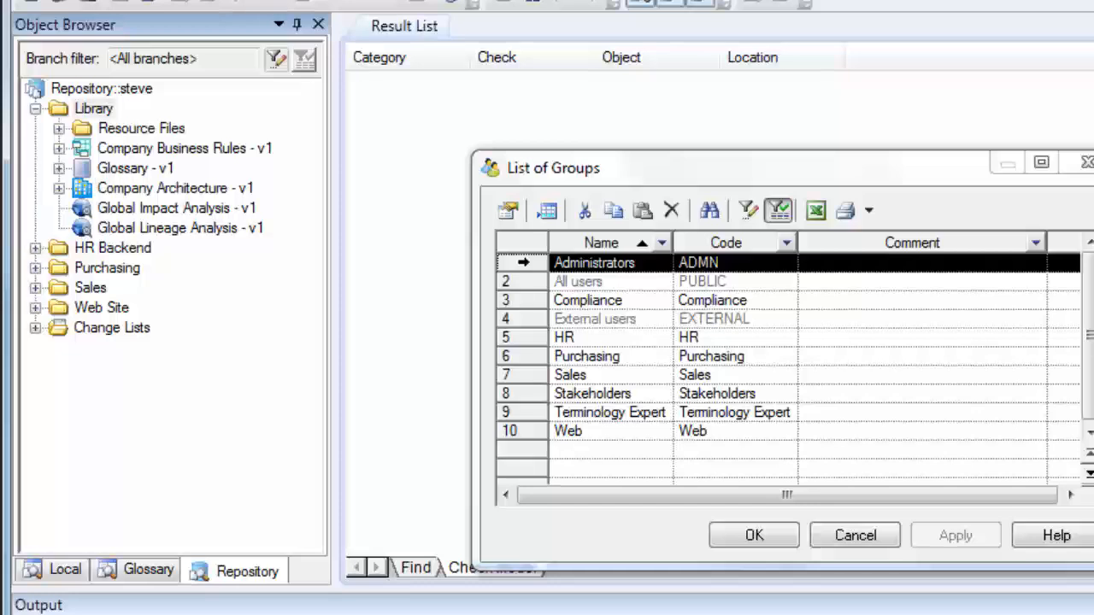
{"action": "left_click", "coordinate": [118, 170]}
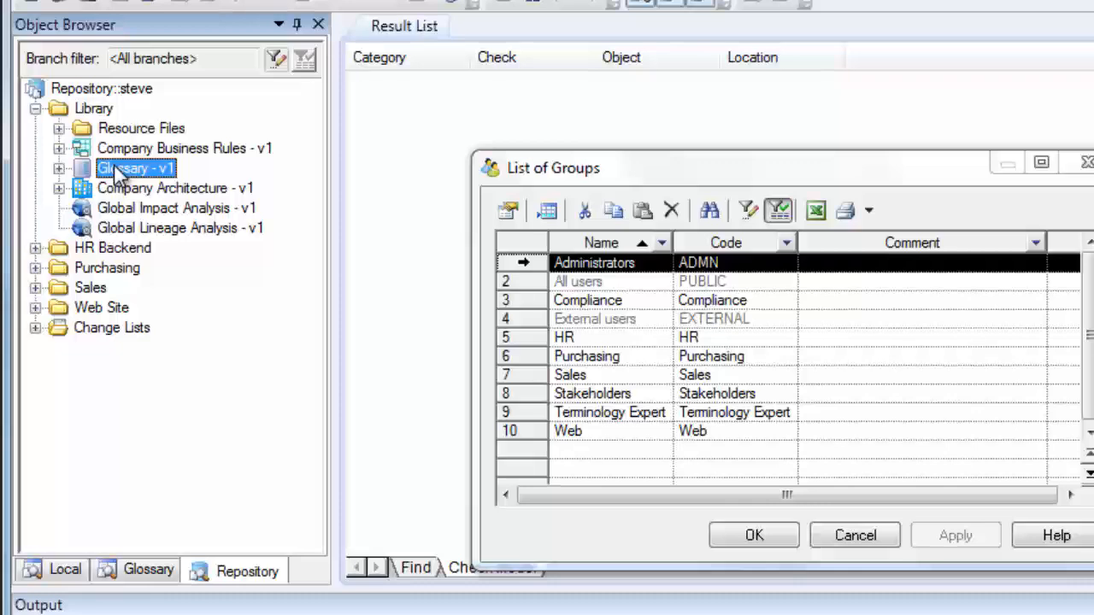
{"action": "left_click", "coordinate": [144, 150]}
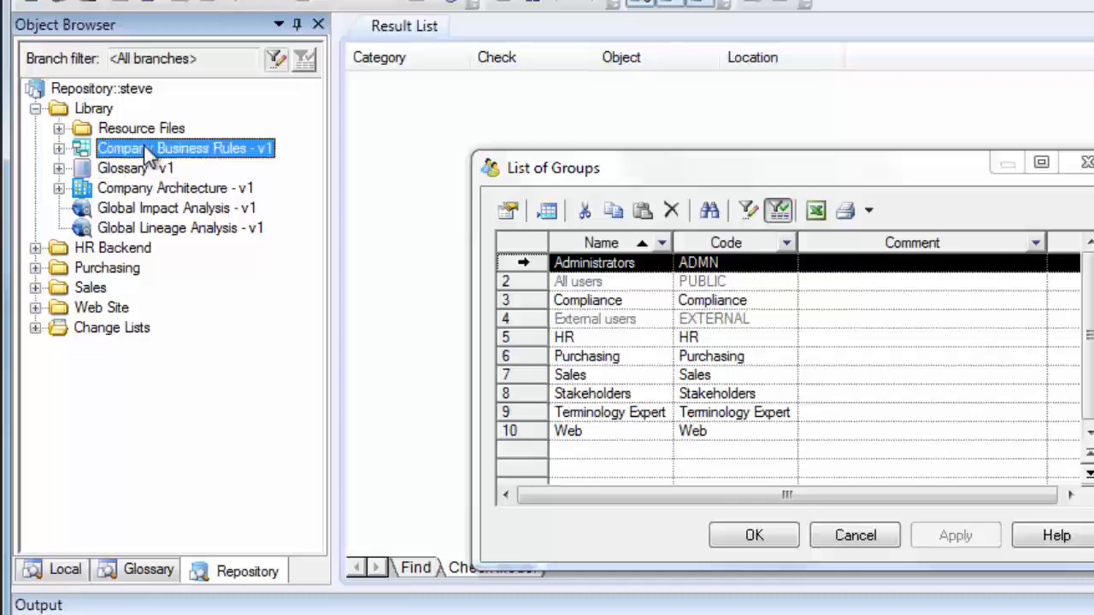
{"action": "left_click", "coordinate": [165, 191]}
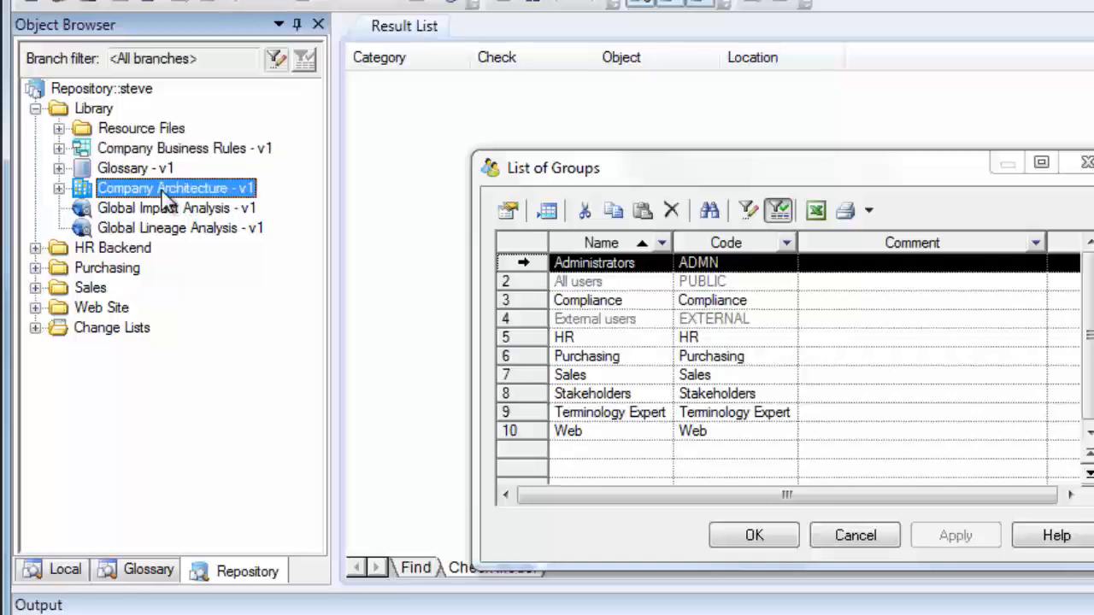
Step: Check the group permissions granted on the Library folder, then close its properties without changes
{"action": "left_click", "coordinate": [89, 114]}
{"action": "right_click", "coordinate": [87, 112]}
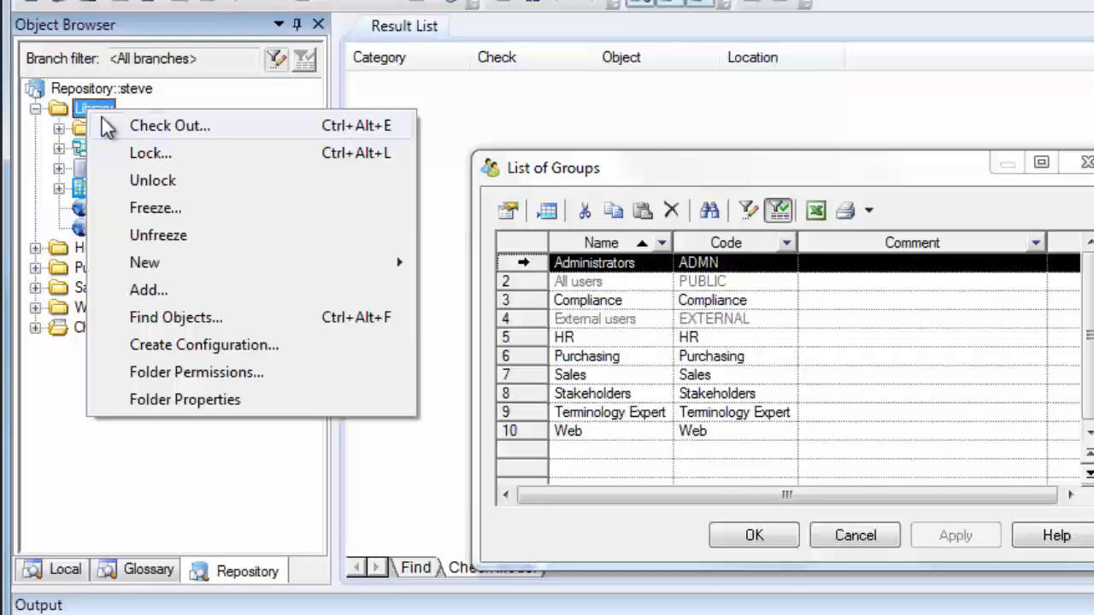
{"action": "left_click", "coordinate": [245, 373]}
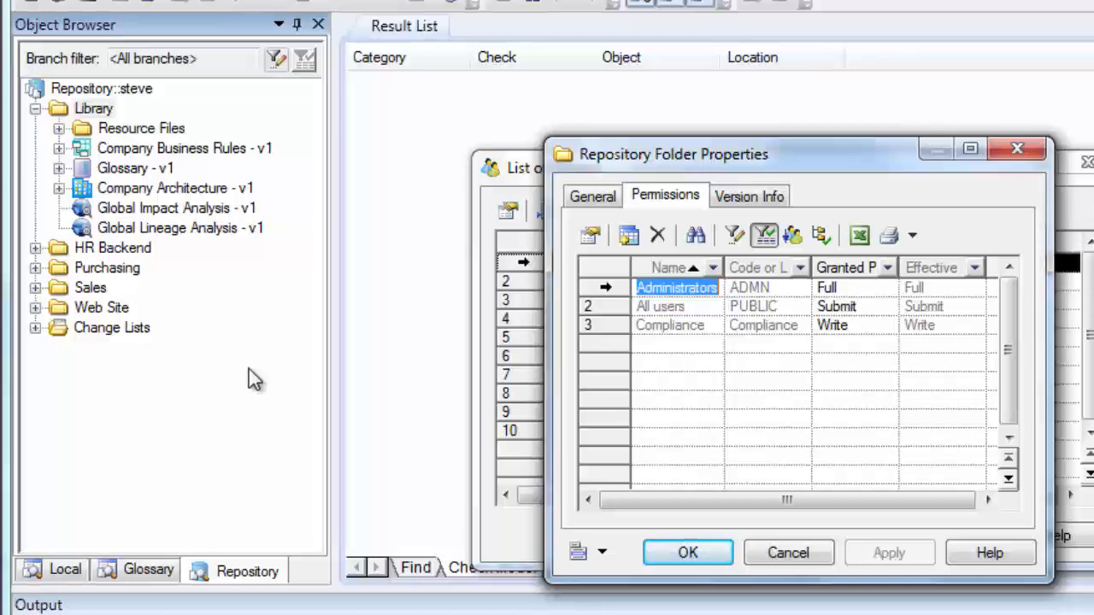
{"action": "left_click", "coordinate": [771, 554]}
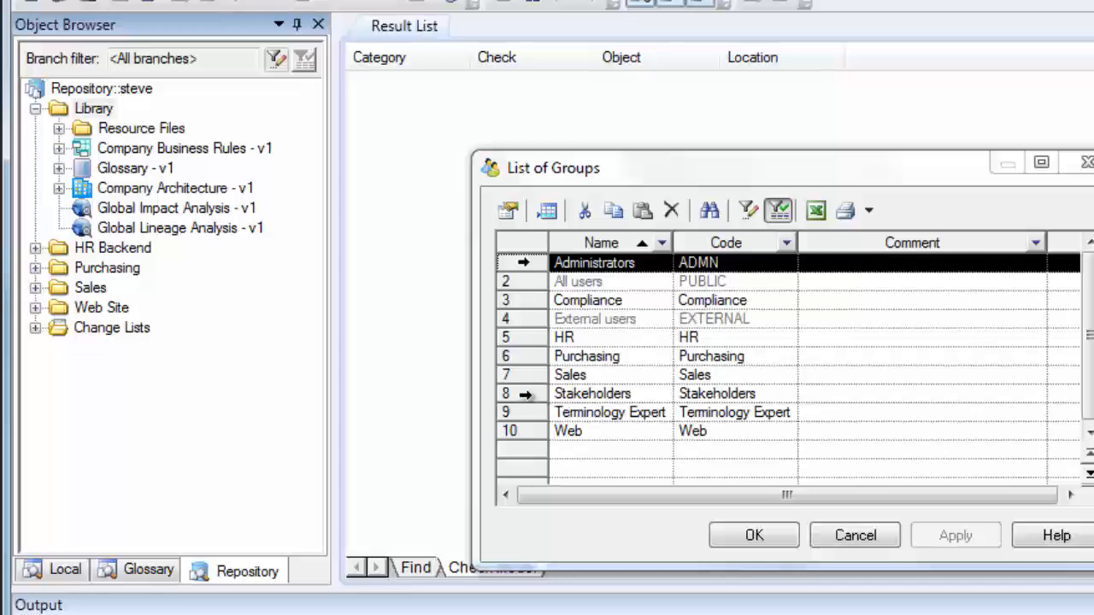
Step: View the profiles assigned to the Stakeholders group, then close its properties and the list of groups without changes
{"action": "double_click", "coordinate": [525, 395]}
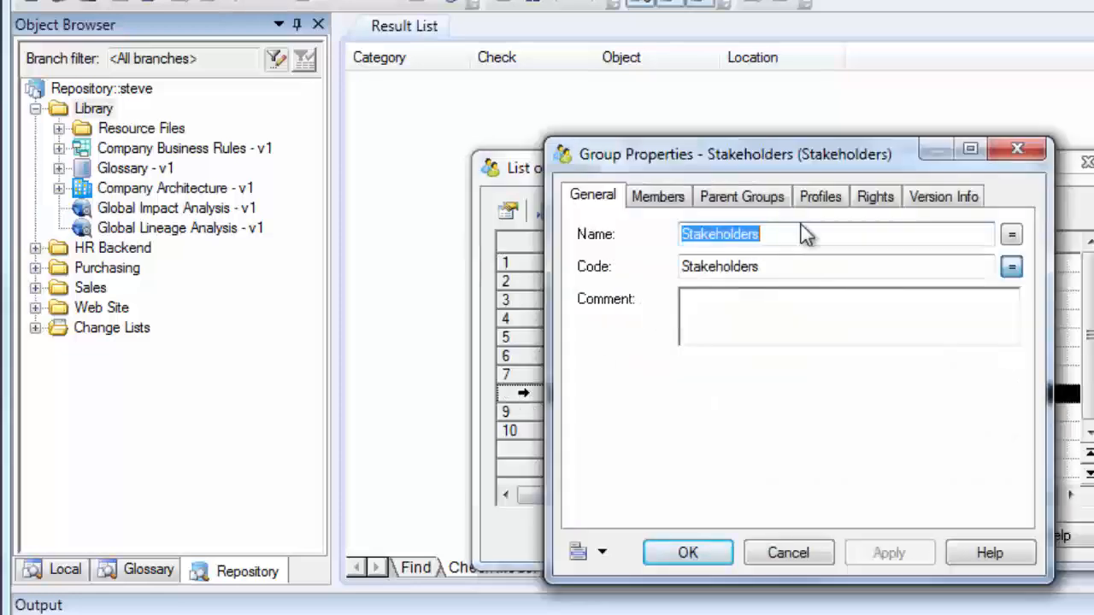
{"action": "left_click", "coordinate": [826, 200]}
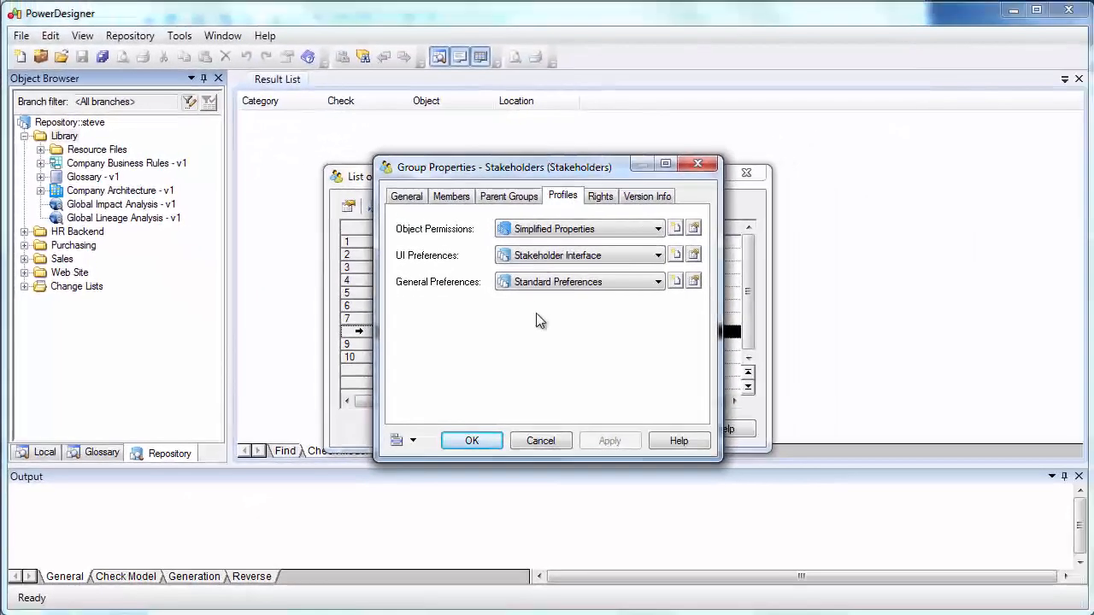
{"action": "left_click", "coordinate": [530, 439]}
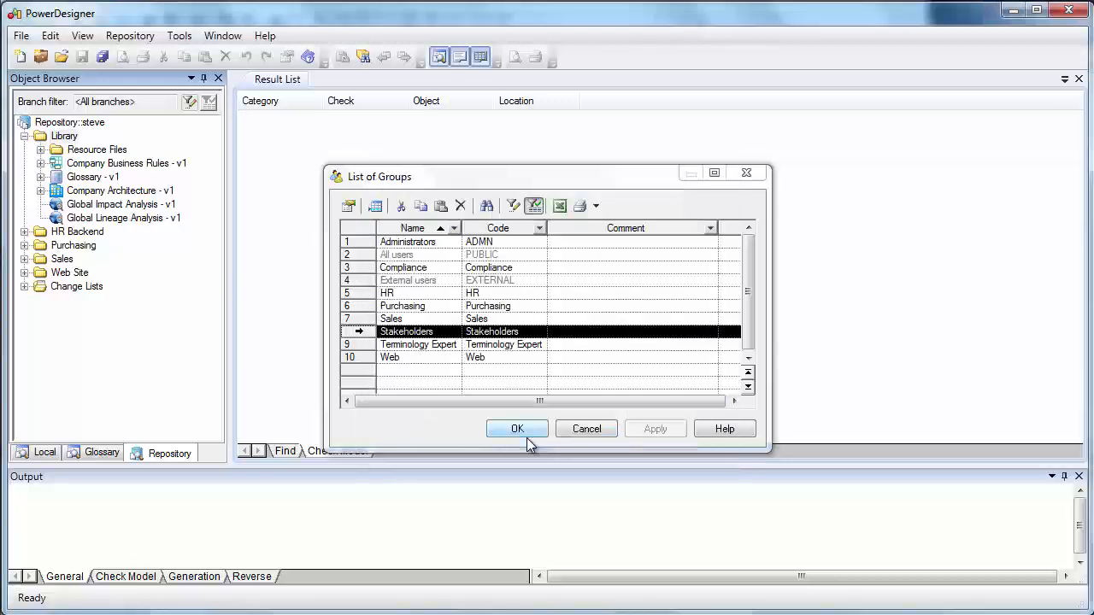
{"action": "left_click", "coordinate": [584, 429]}
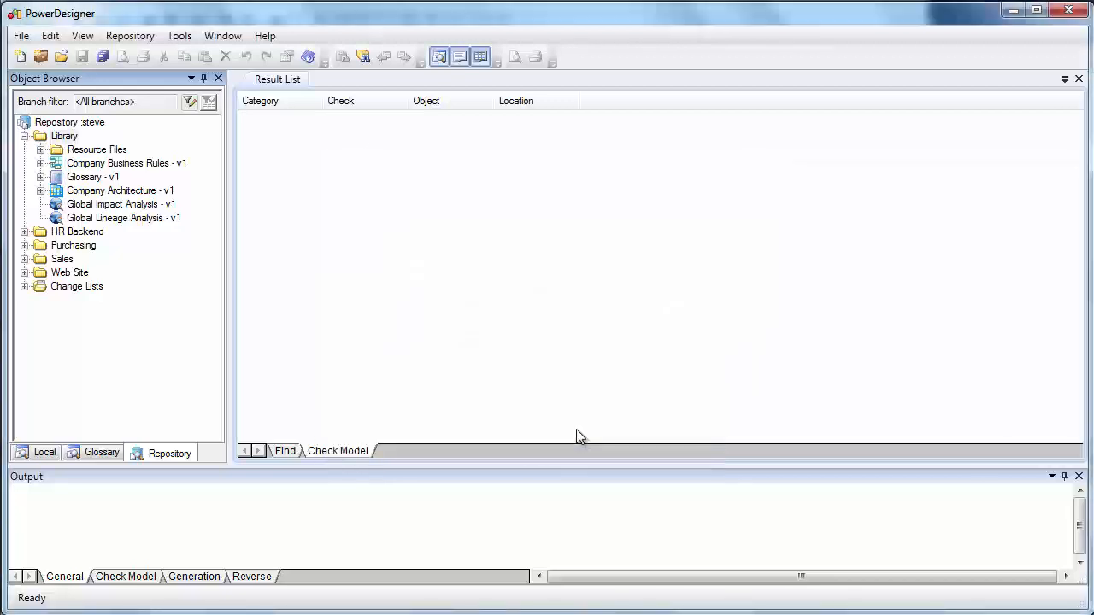